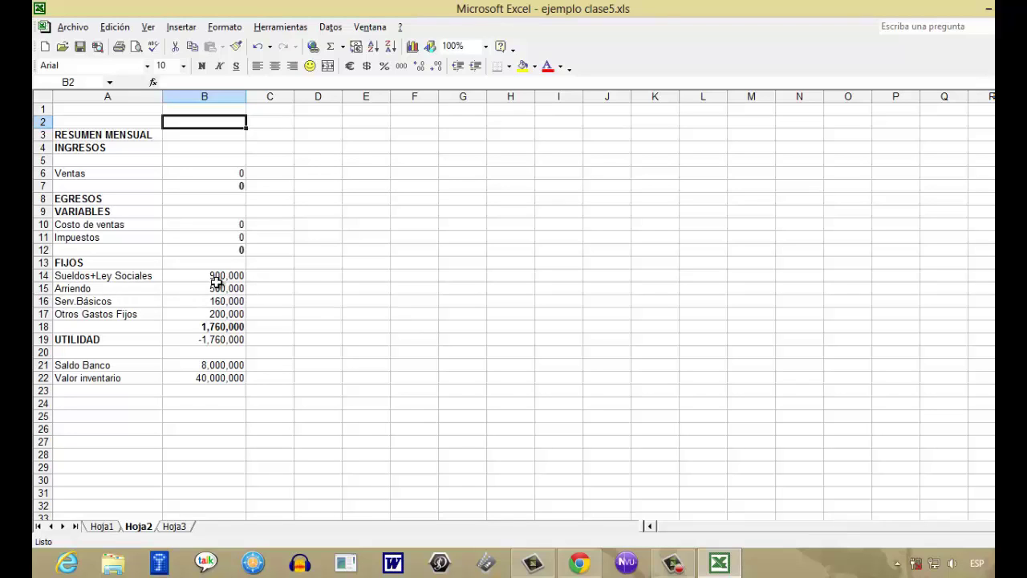
Review the individual fixed expense amounts in column B and the formula that totals them
{"action": "left_click", "coordinate": [189, 278]}
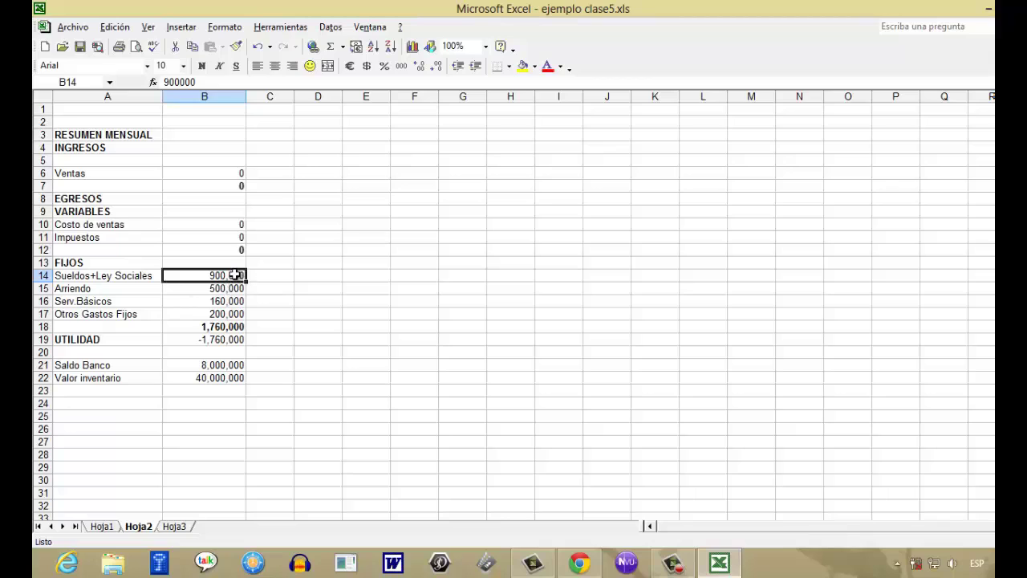
{"action": "left_click", "coordinate": [284, 278]}
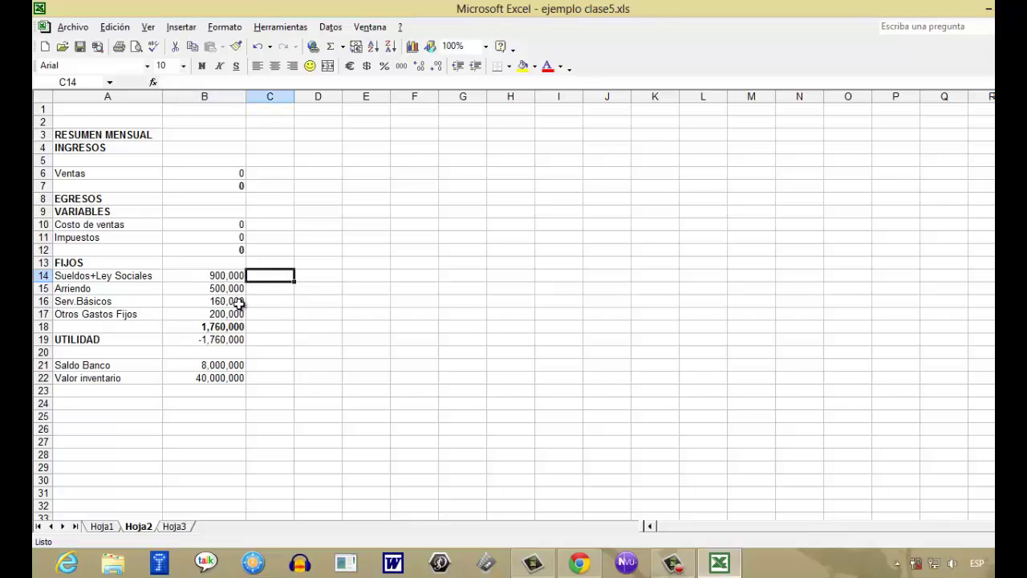
{"action": "left_click", "coordinate": [204, 281]}
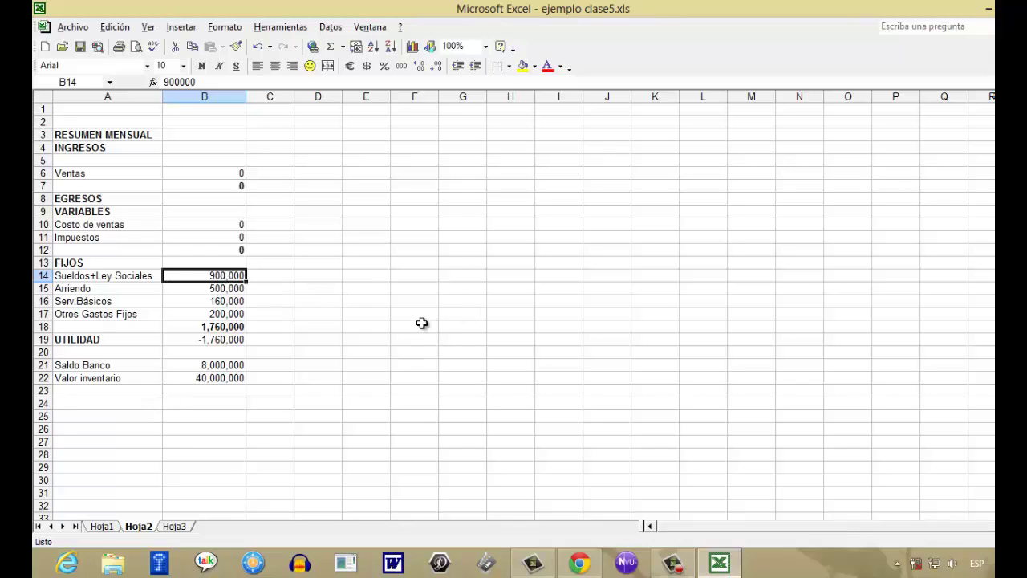
{"action": "left_click", "coordinate": [171, 291]}
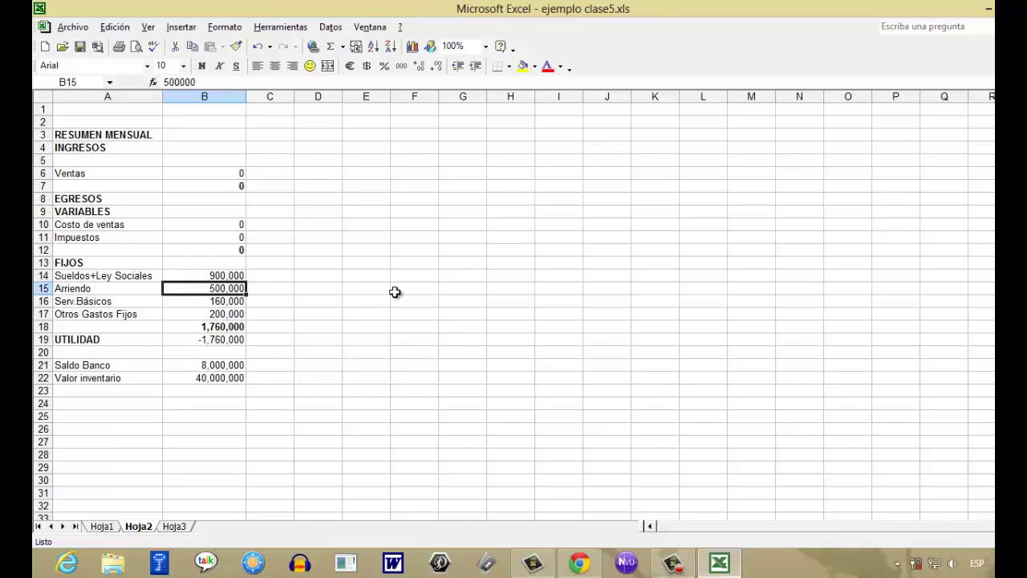
{"action": "left_click", "coordinate": [213, 305]}
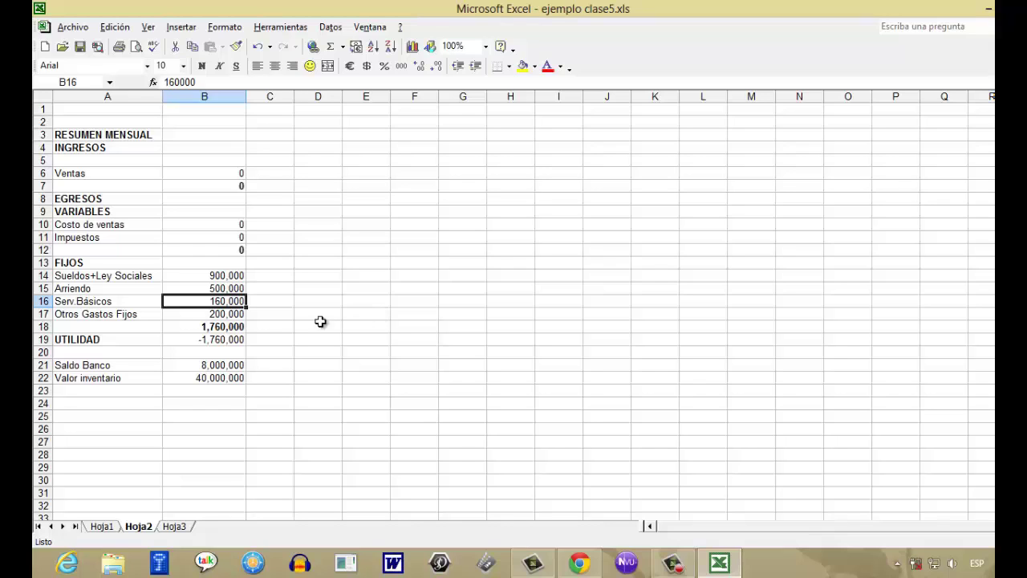
{"action": "left_click", "coordinate": [193, 316]}
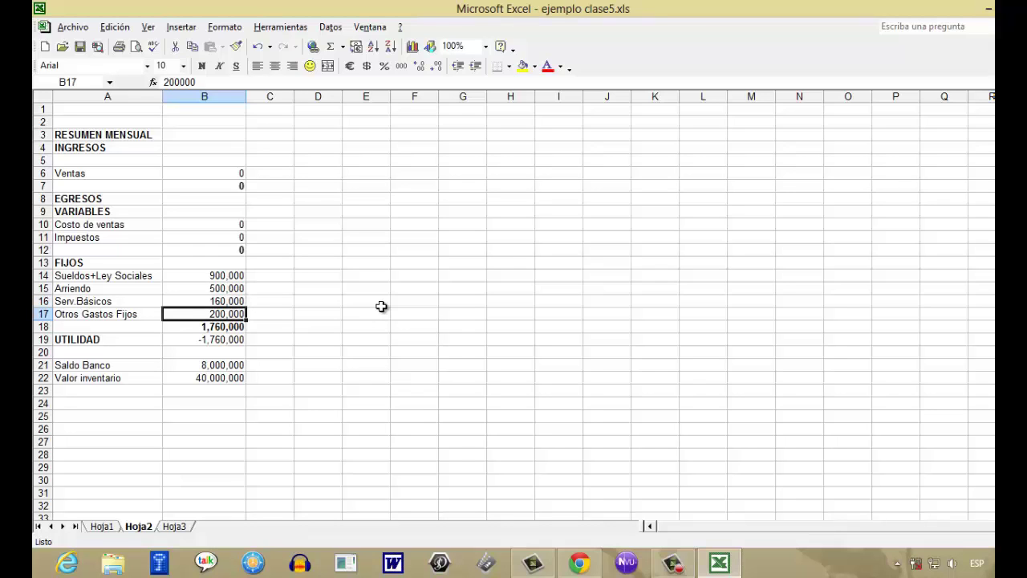
{"action": "left_click", "coordinate": [197, 328]}
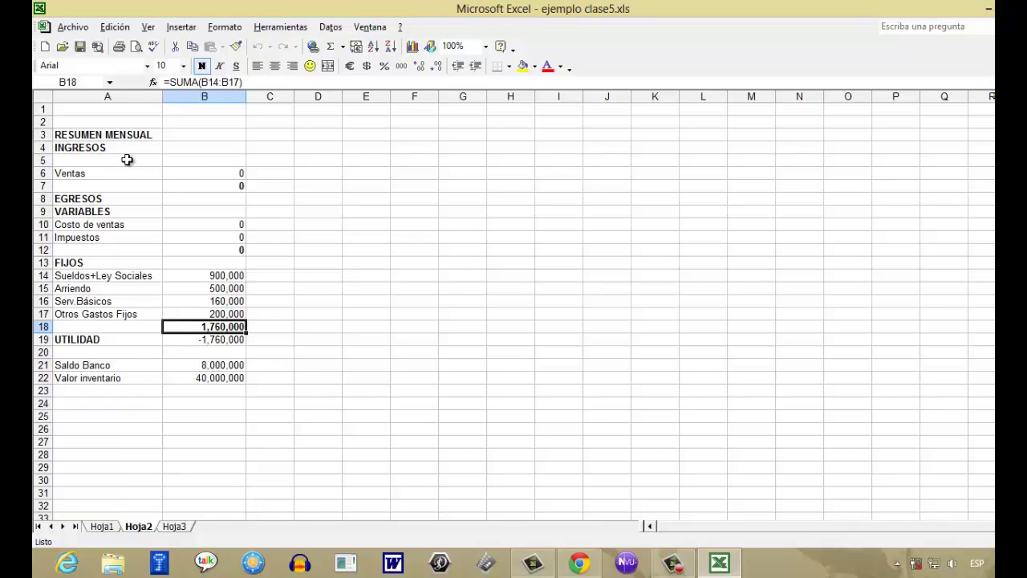
Set the Ventas amount in B6 to 30,000,000
{"action": "left_click", "coordinate": [213, 173]}
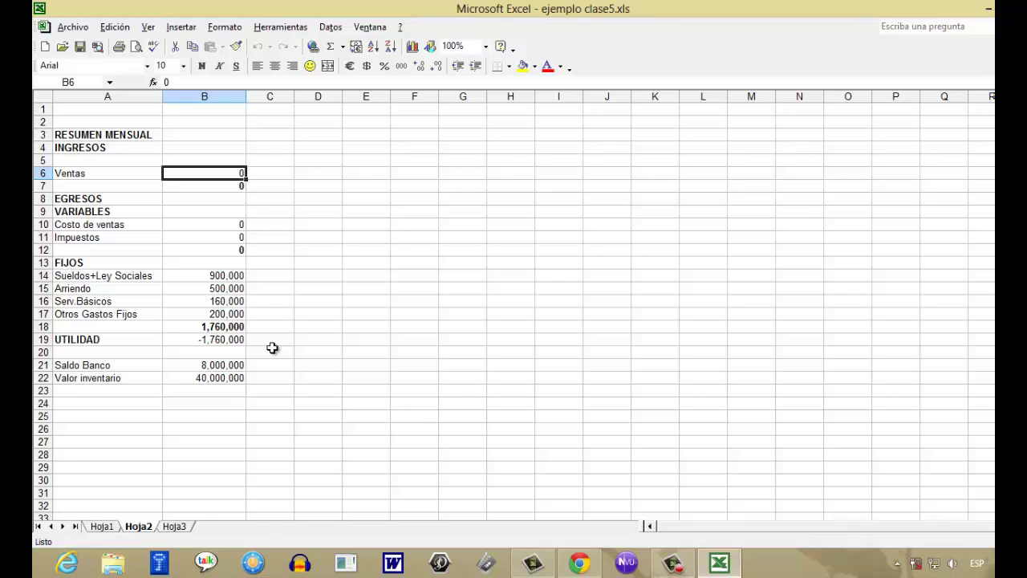
{"action": "type", "text": "30000000"}
{"action": "key", "text": "Return"}
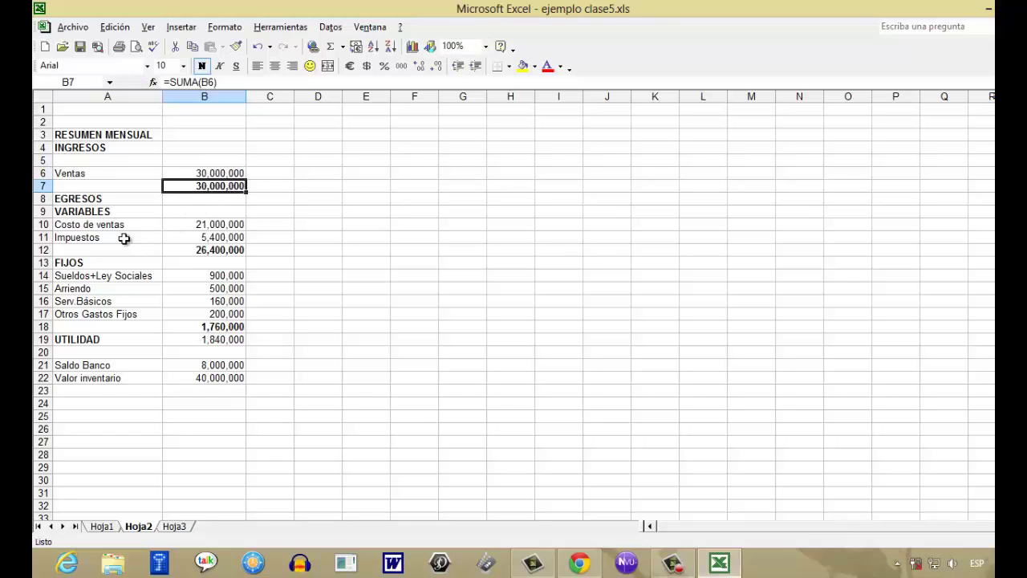
Inspect the formulas behind Costo de ventas, Impuestos, the variable expenses total and UTILIDAD
{"action": "left_click", "coordinate": [230, 225]}
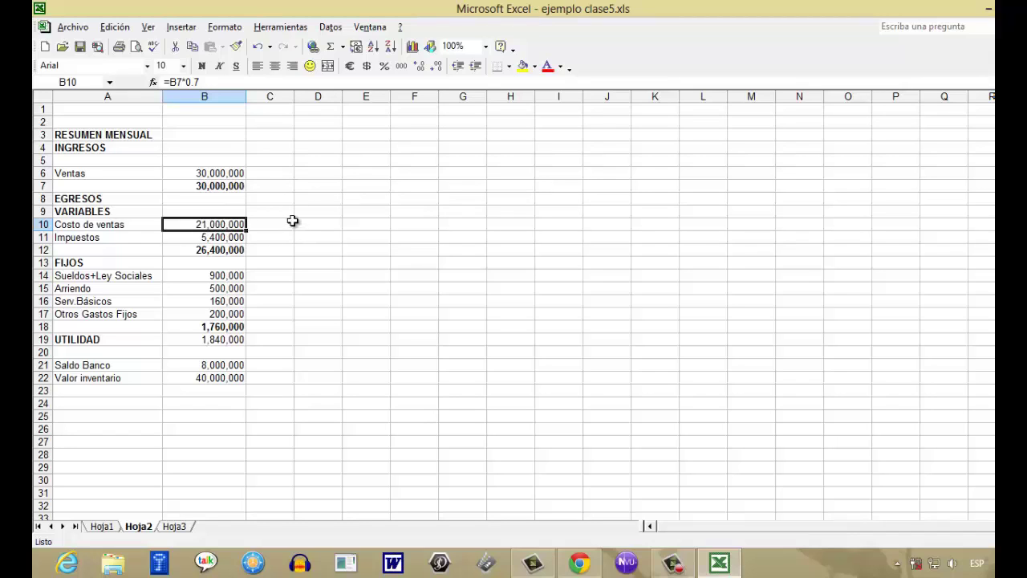
{"action": "left_click", "coordinate": [223, 239]}
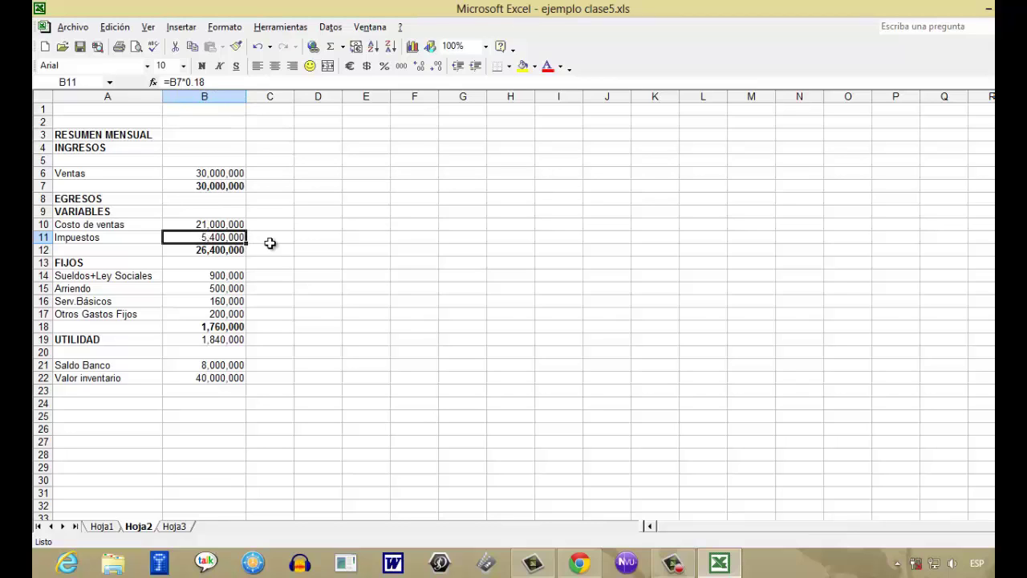
{"action": "left_click", "coordinate": [218, 250]}
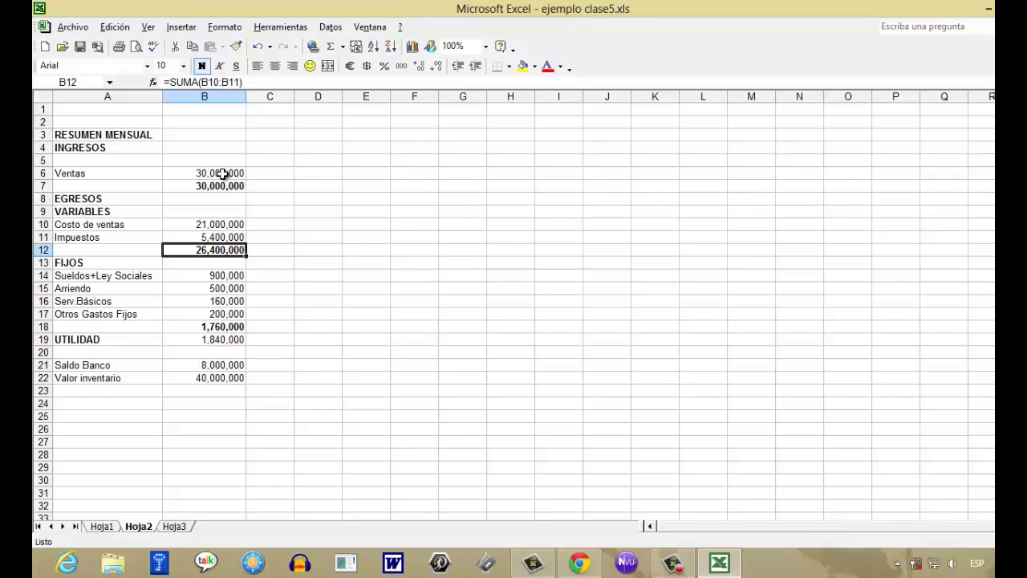
{"action": "left_click", "coordinate": [210, 341]}
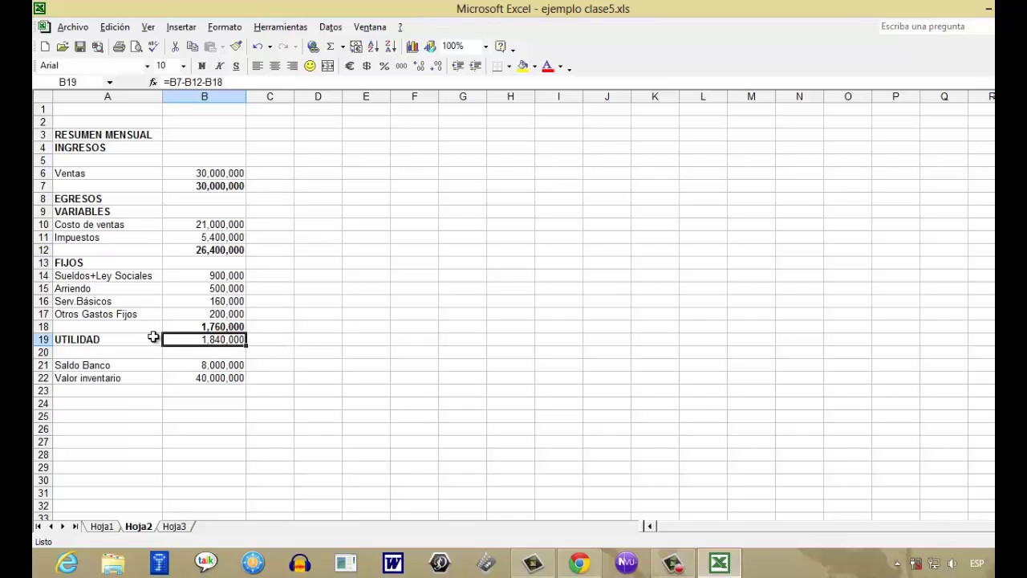
{"action": "left_click", "coordinate": [279, 276]}
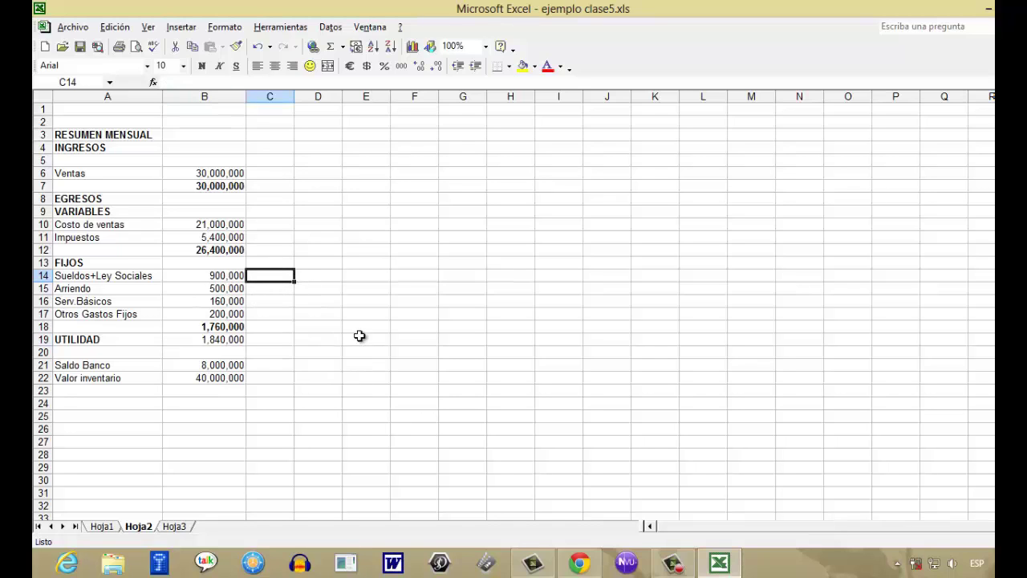
Set the Ventas amount in B6 to 10,000,000 and check UTILIDAD in B19
{"action": "left_click", "coordinate": [219, 172]}
{"action": "type", "text": "1"}
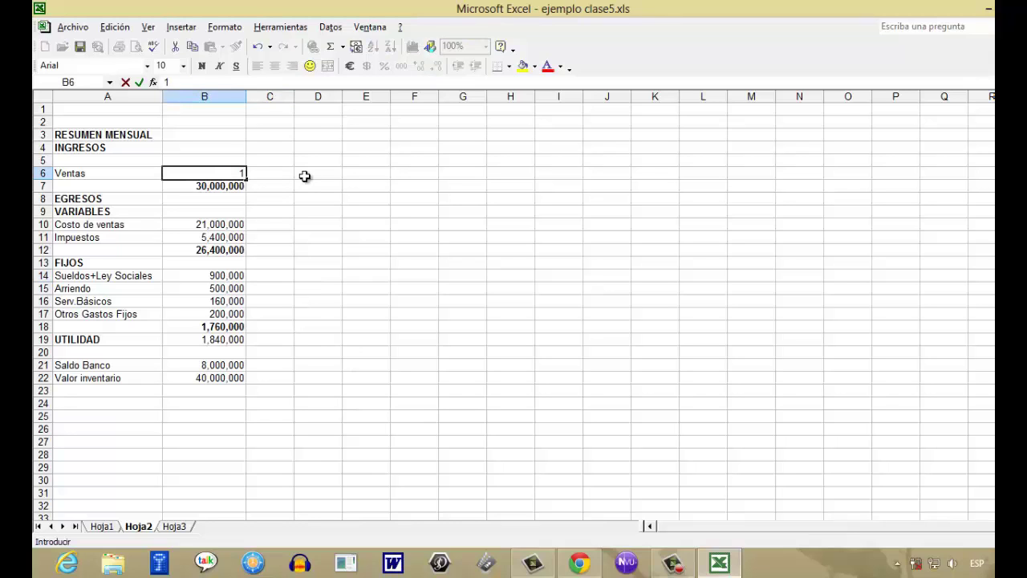
{"action": "type", "text": "0,000,000"}
{"action": "key", "text": "Return"}
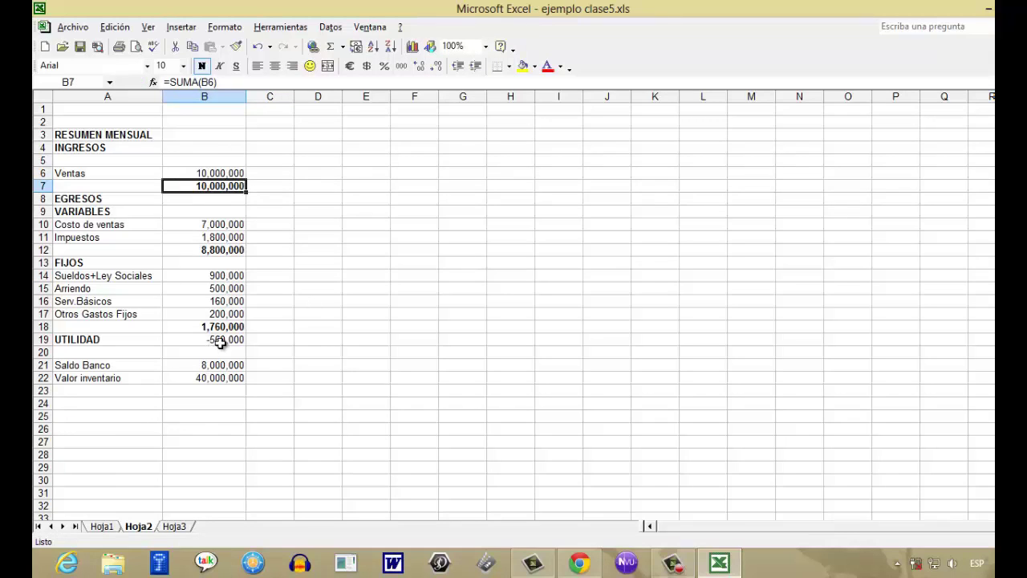
{"action": "left_click", "coordinate": [227, 341]}
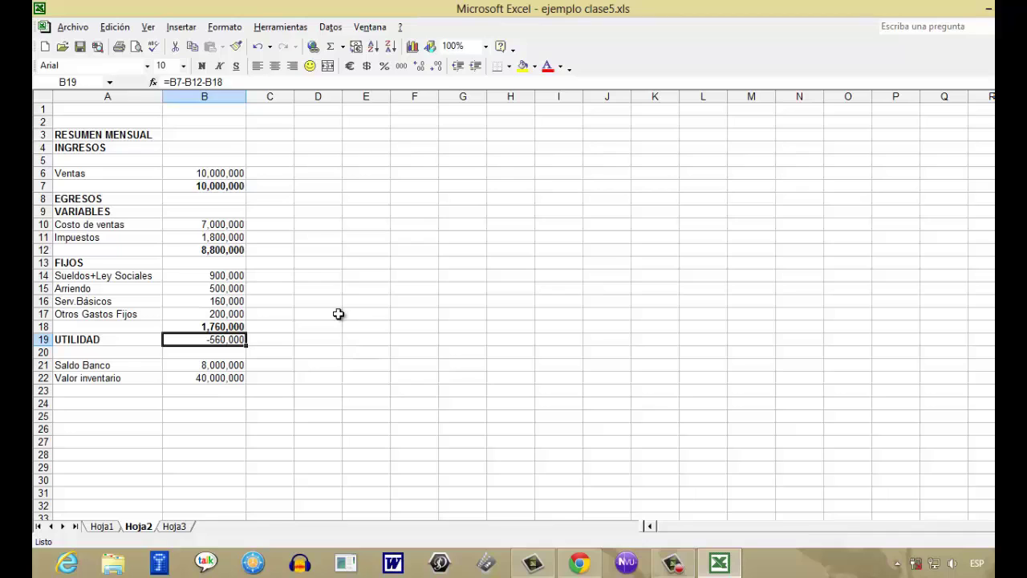
Check Valor inventario, set the Ventas amount to 15,000,000 and check UTILIDAD again
{"action": "left_click", "coordinate": [201, 377]}
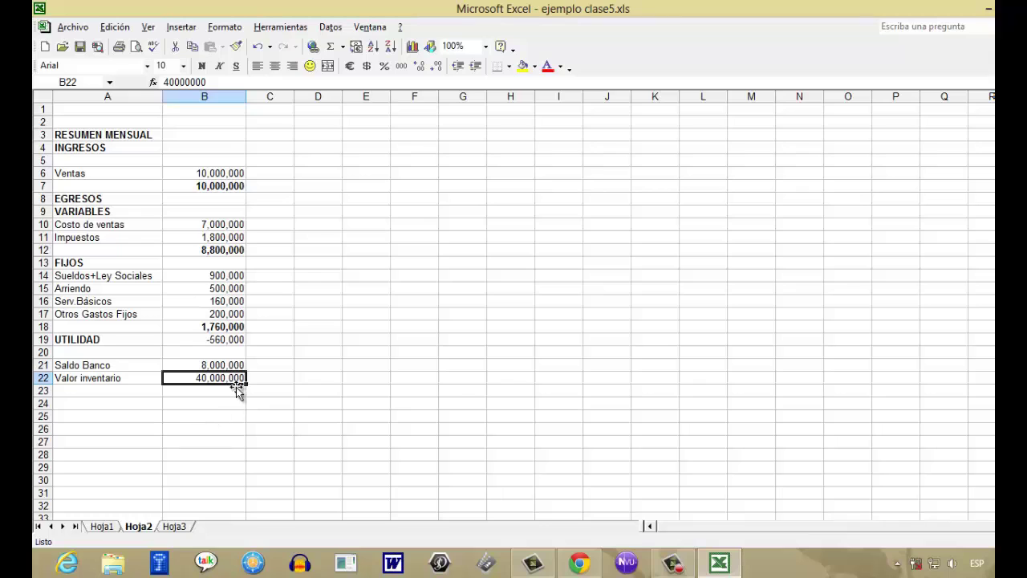
{"action": "left_click", "coordinate": [201, 184]}
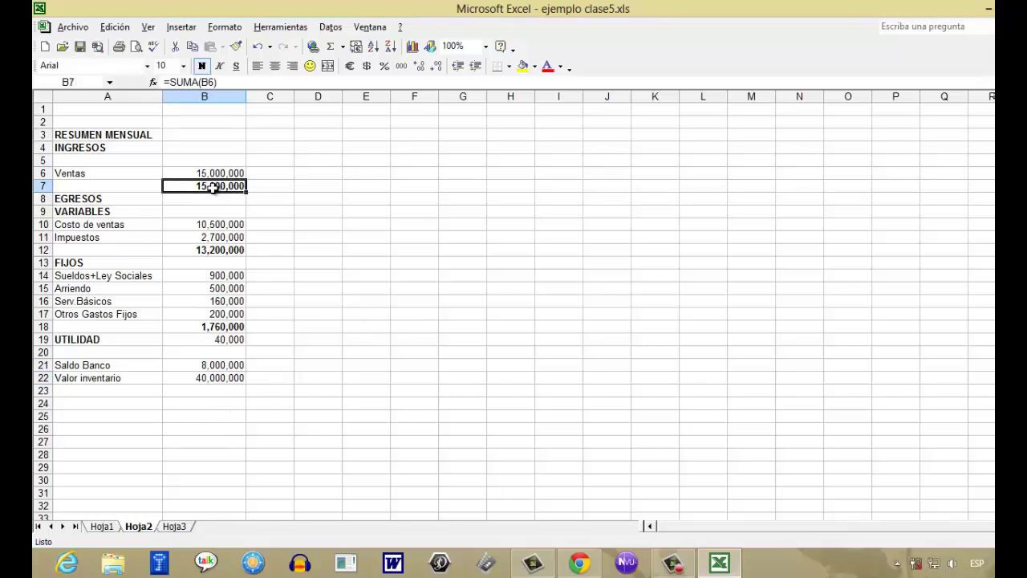
{"action": "left_click", "coordinate": [216, 341]}
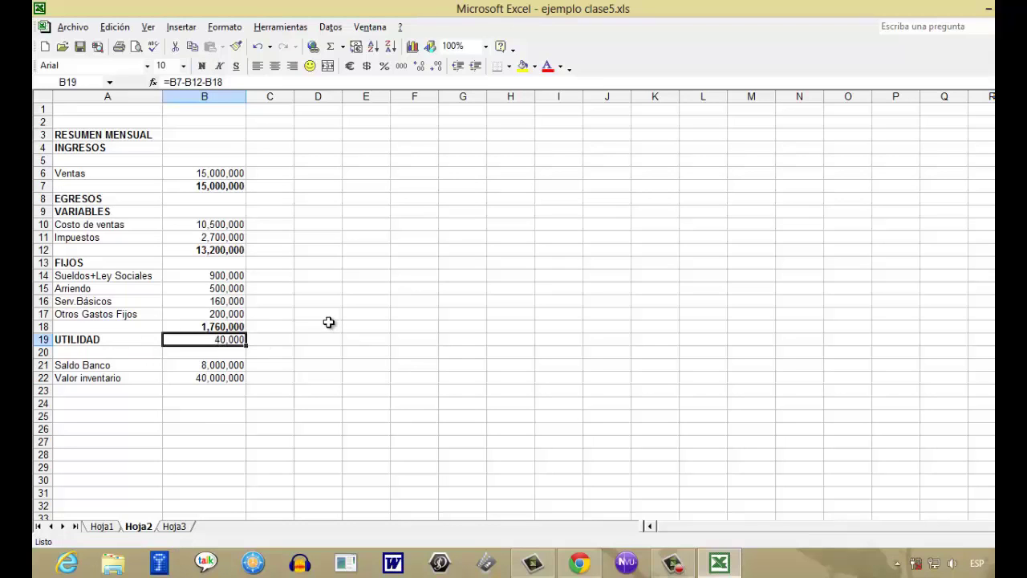
Edit the existing Ventas amount in B6 to 10,000,000 and check the effect on UTILIDAD
{"action": "key", "text": "Up"}
{"action": "key", "text": "Up"}
{"action": "key", "text": "Up"}
{"action": "key", "text": "Up"}
{"action": "key", "text": "Up"}
{"action": "key", "text": "Up"}
{"action": "key", "text": "Up"}
{"action": "key", "text": "Up"}
{"action": "key", "text": "Up"}
{"action": "key", "text": "Up"}
{"action": "key", "text": "Up"}
{"action": "key", "text": "Up"}
{"action": "key", "text": "Up"}
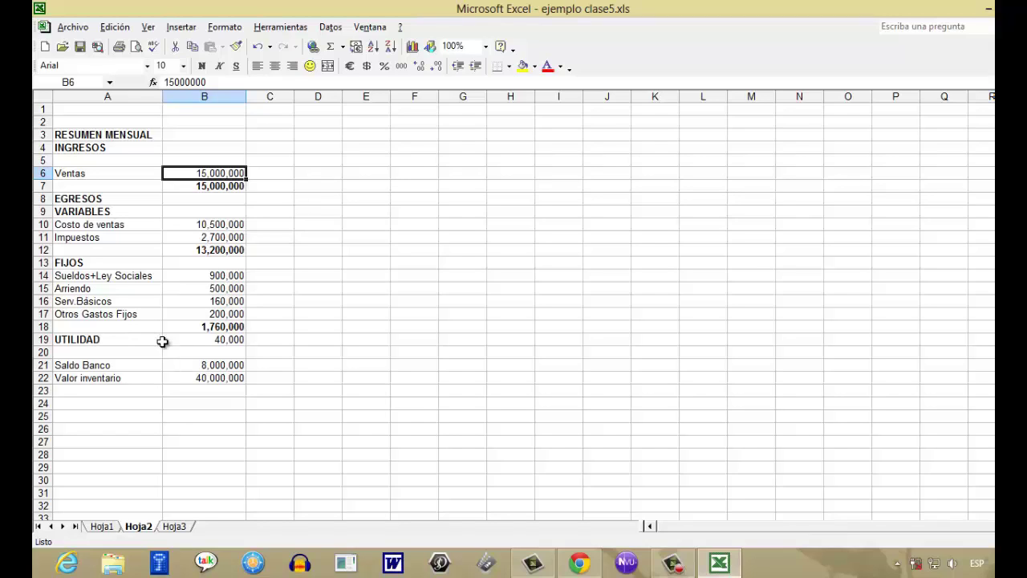
{"action": "left_click", "coordinate": [190, 80]}
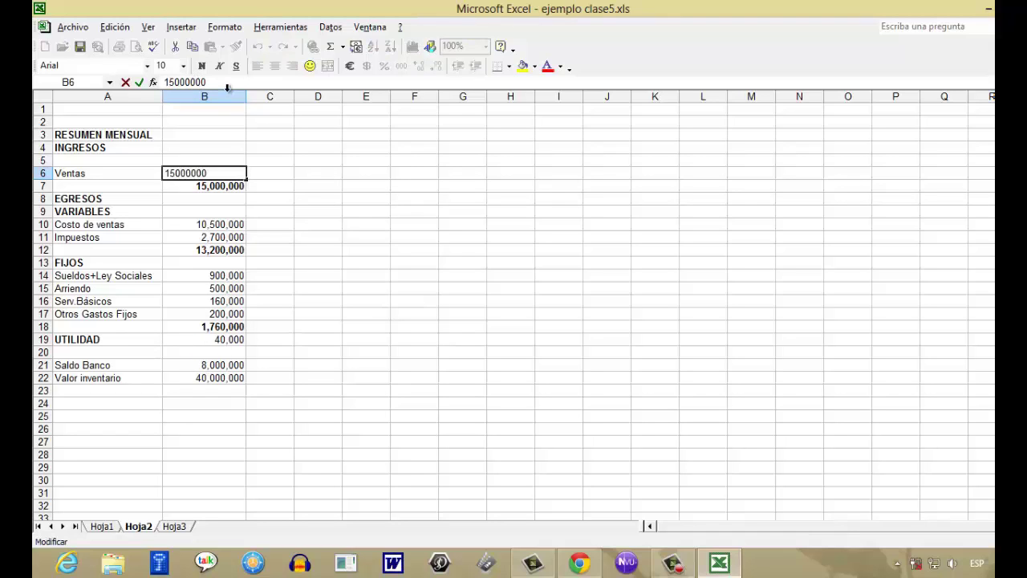
{"action": "key", "text": "BackSpace"}
{"action": "type", "text": "0"}
{"action": "key", "text": "Return"}
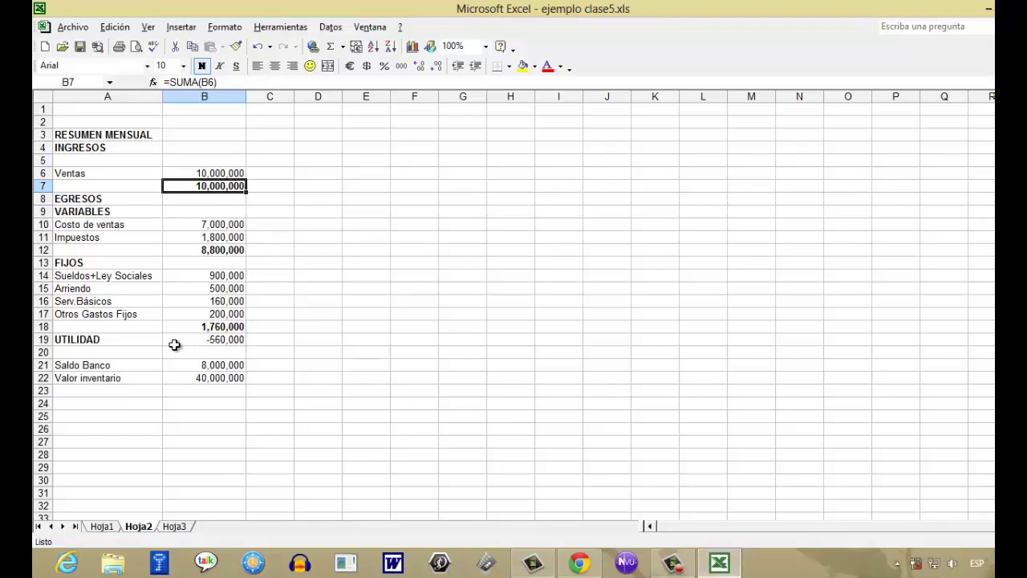
{"action": "left_click", "coordinate": [234, 341]}
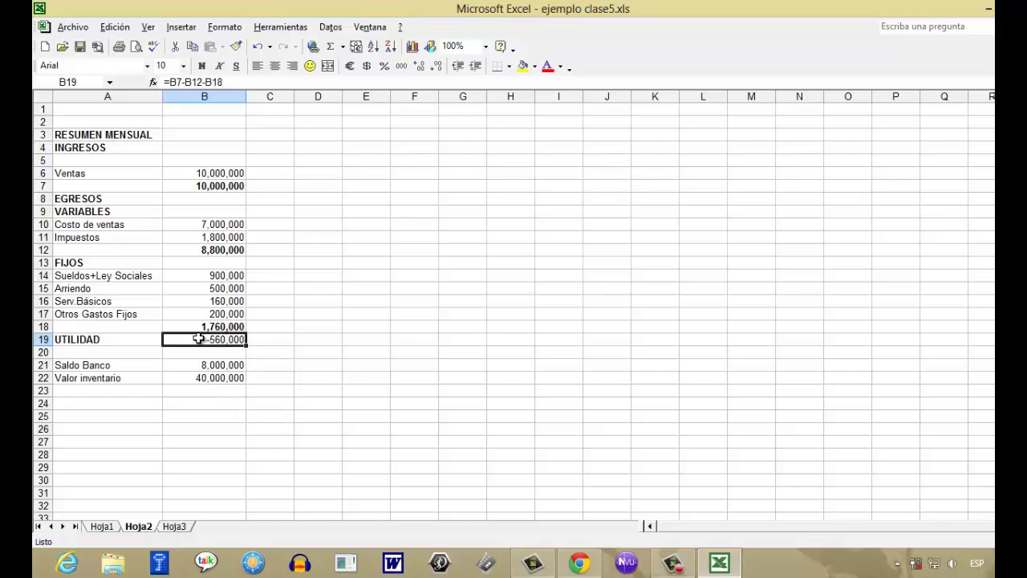
Set Ventas in B6 to 15,000,000, and compare it with Valor inventario and the fixed expenses total
{"action": "left_click", "coordinate": [210, 173]}
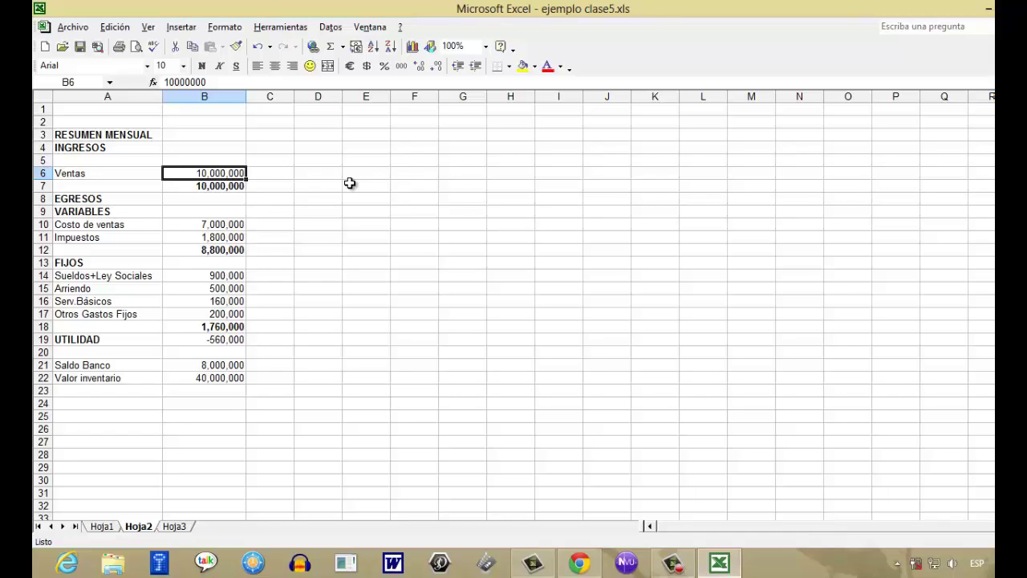
{"action": "type", "text": "15,000,"}
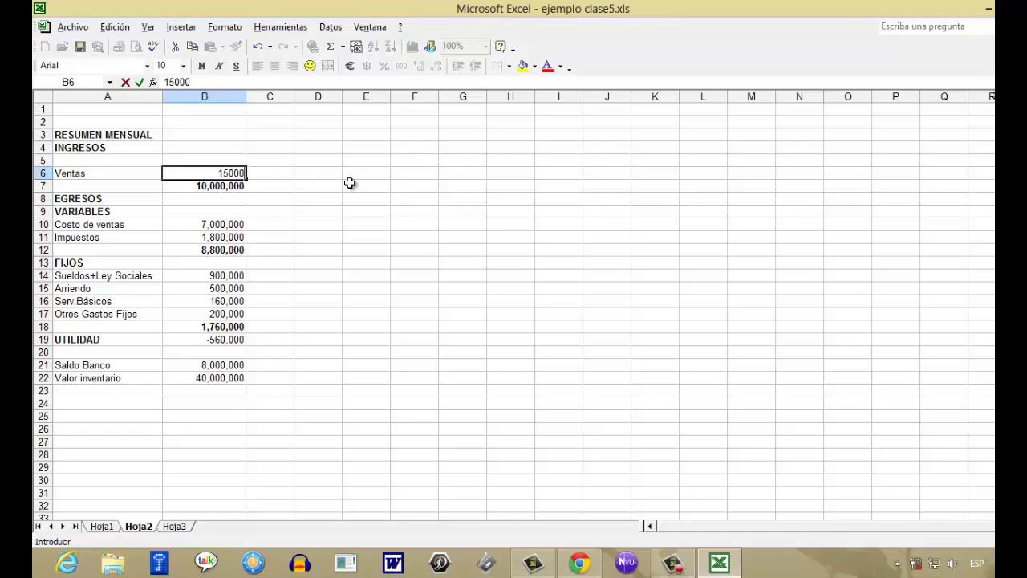
{"action": "type", "text": "000"}
{"action": "left_click", "coordinate": [213, 378]}
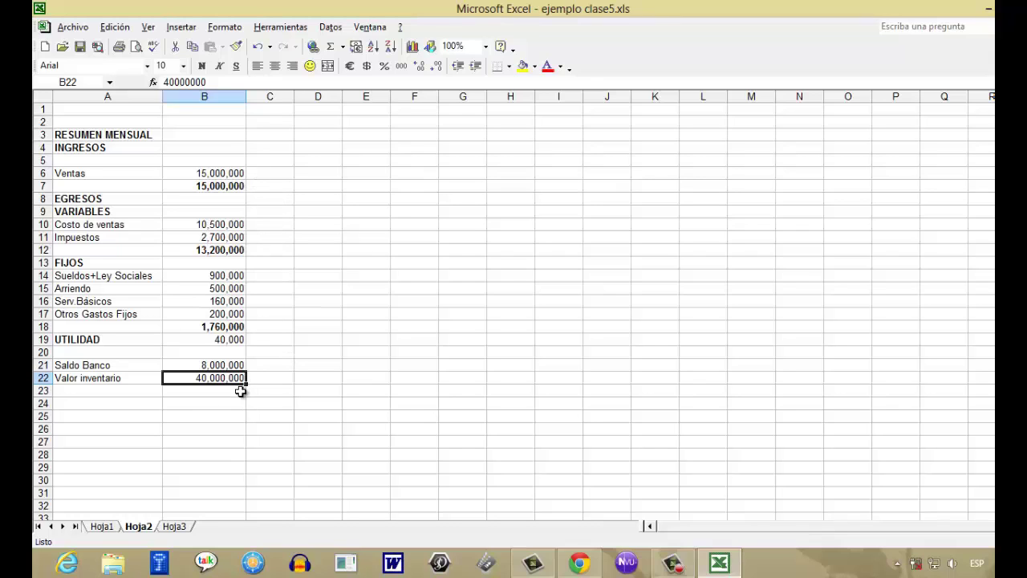
{"action": "left_click", "coordinate": [215, 328]}
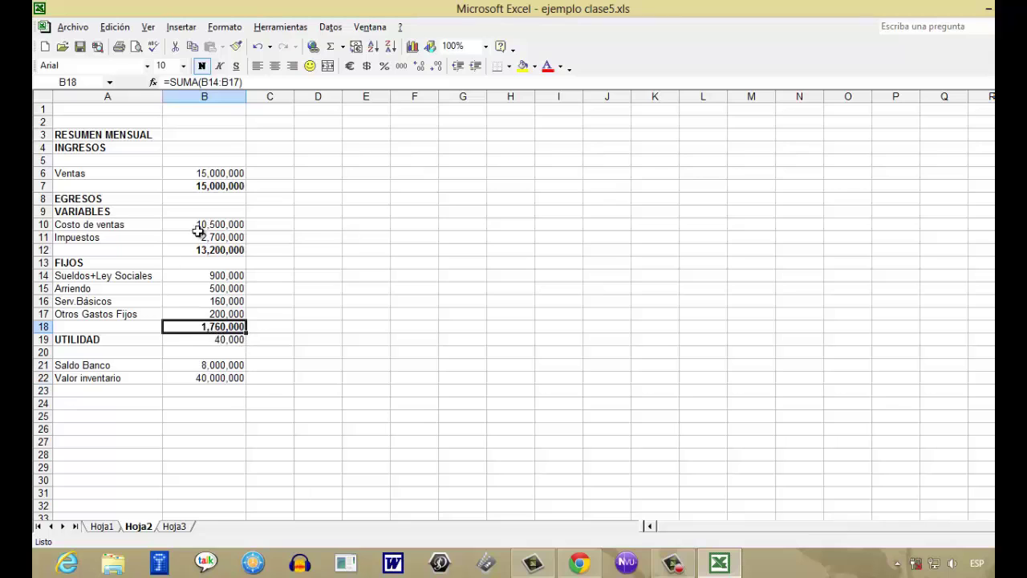
Set the Ventas amount in B6 to 1,700,000 and check Valor inventario and UTILIDAD
{"action": "left_click", "coordinate": [228, 174]}
{"action": "type", "text": "1700000"}
{"action": "key", "text": "Return"}
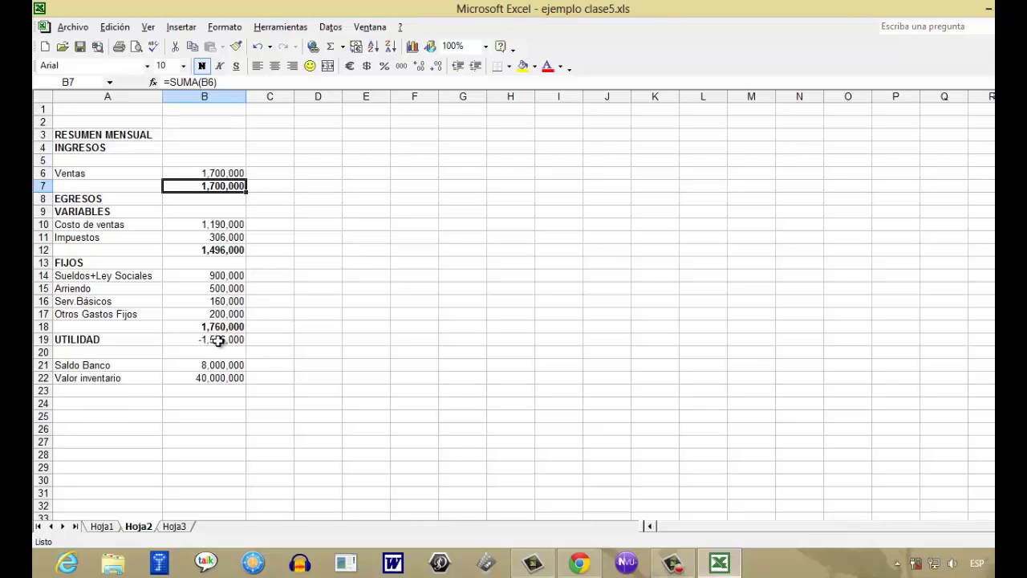
{"action": "left_click", "coordinate": [210, 378]}
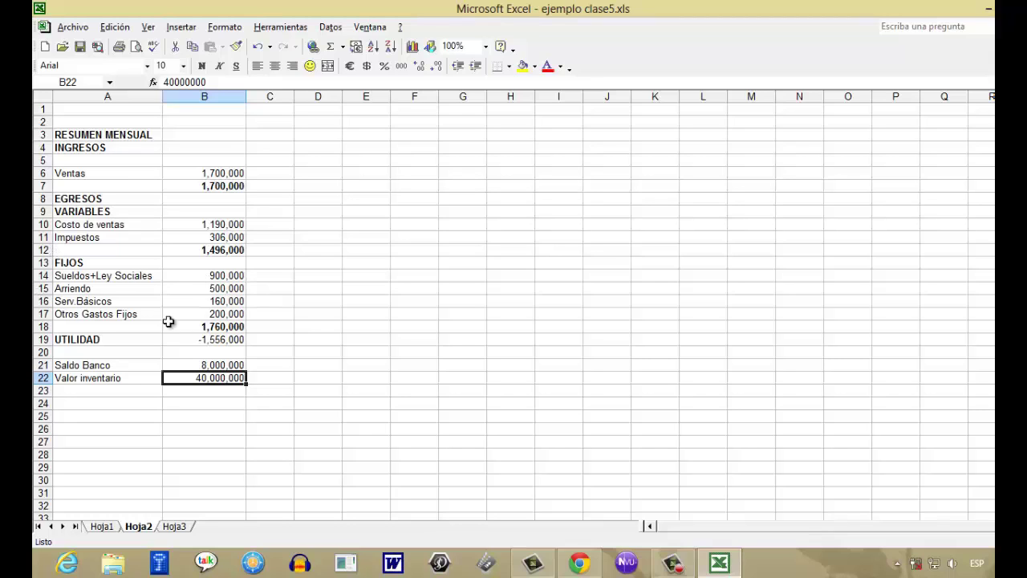
{"action": "left_click", "coordinate": [222, 341]}
Set the Ventas amount in B6 to 10,000,000 and check Valor inventario in B22
{"action": "left_click", "coordinate": [209, 172]}
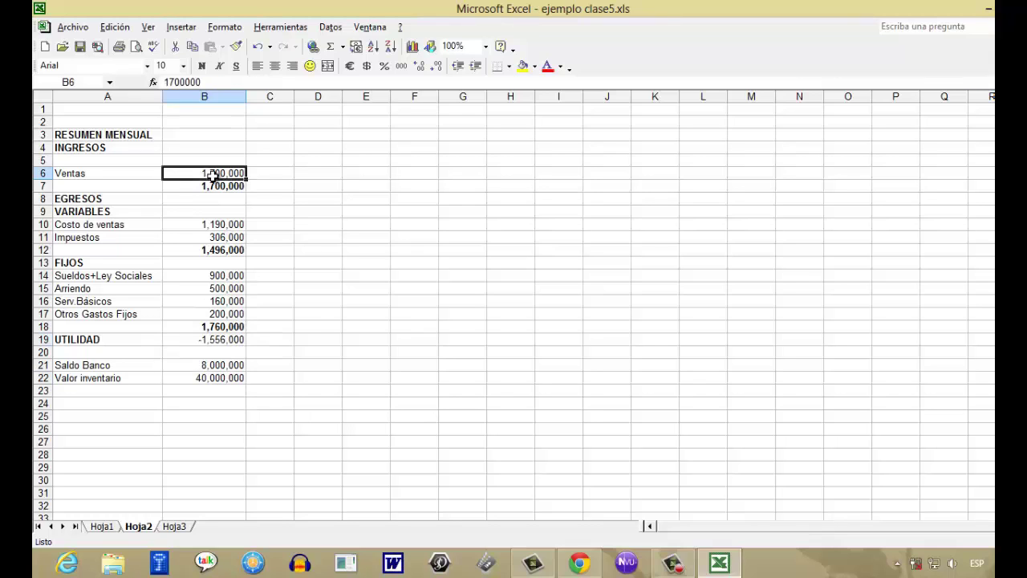
{"action": "type", "text": "10000000"}
{"action": "key", "text": "Return"}
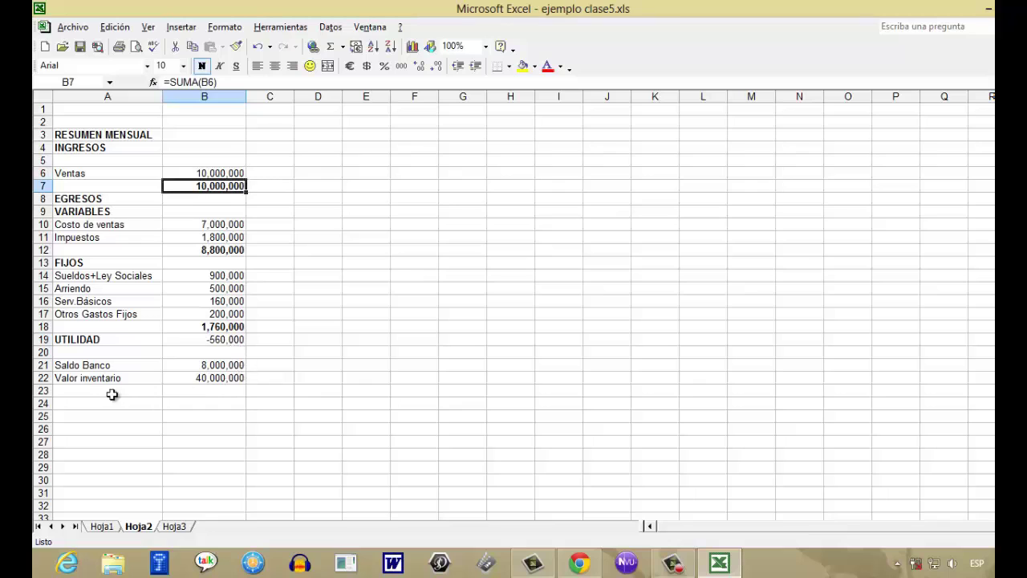
{"action": "left_click", "coordinate": [228, 379]}
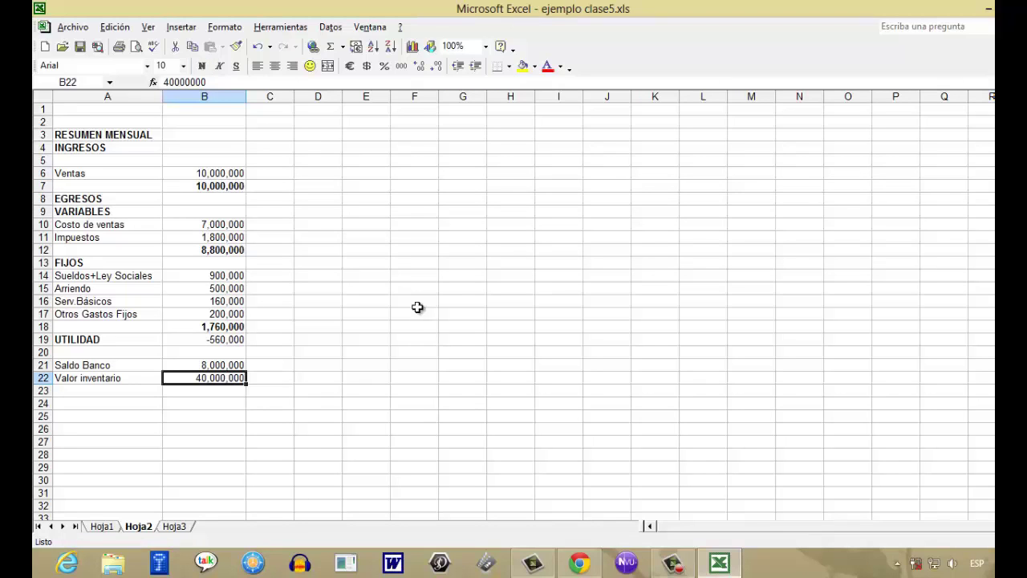
Review the Costo de ventas formula in B10 and the Valor inventario amount in B22
{"action": "left_click", "coordinate": [397, 286]}
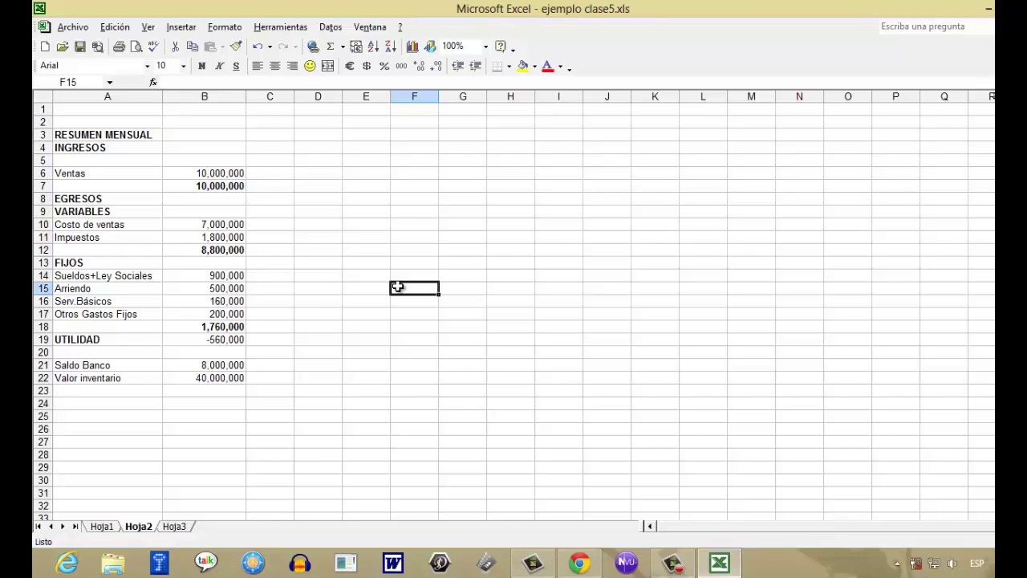
{"action": "left_click", "coordinate": [207, 226]}
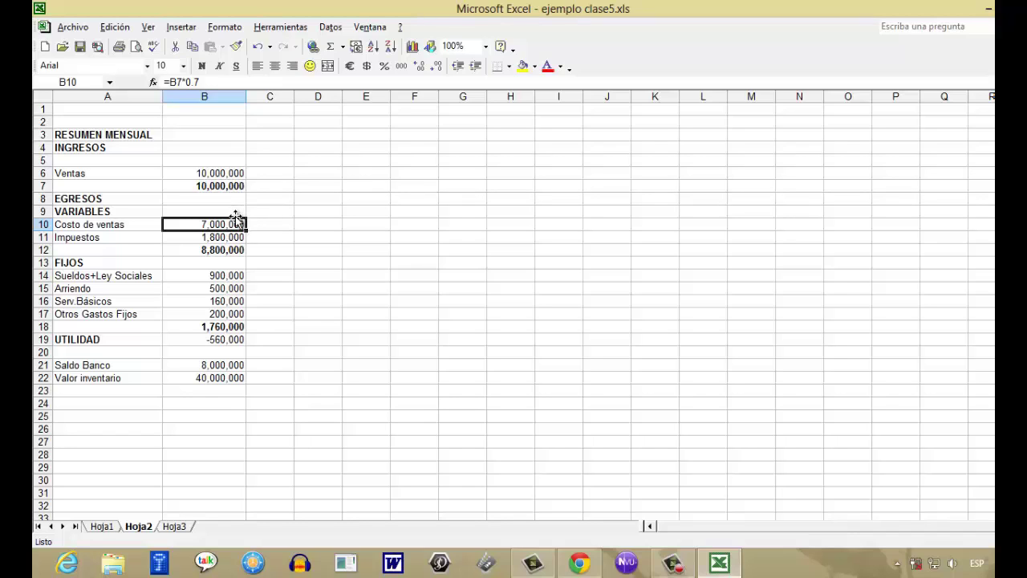
{"action": "left_click", "coordinate": [196, 379]}
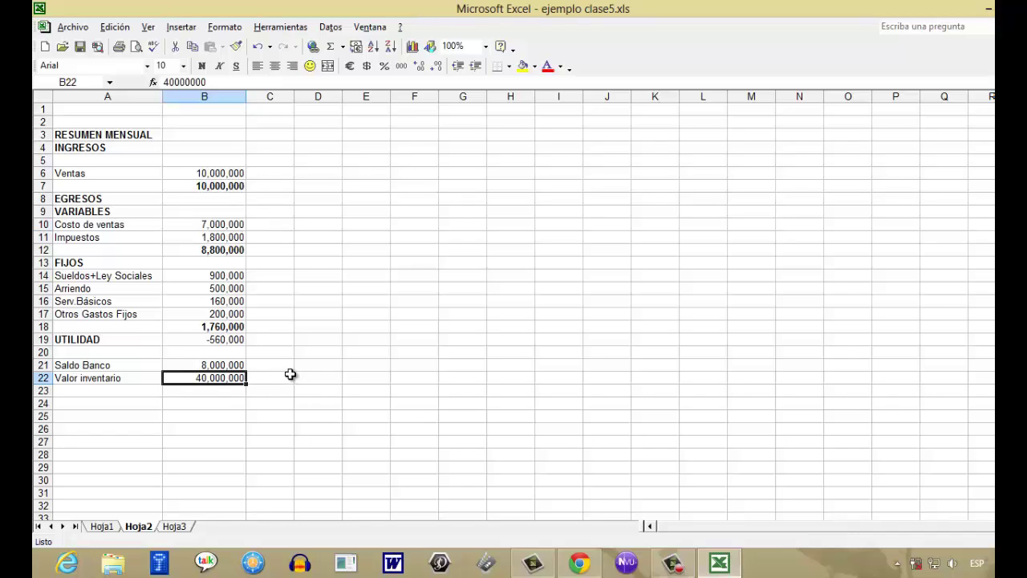